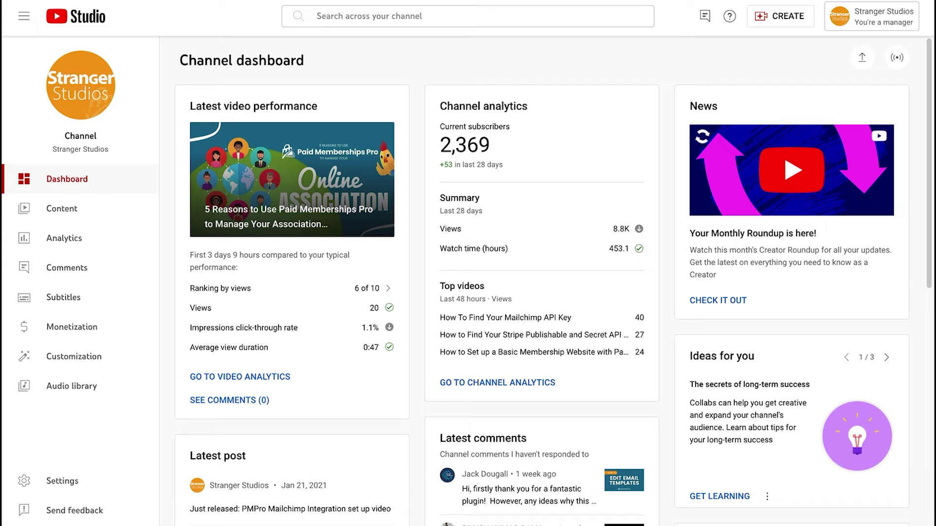
- Open the Content page that lists the channel's uploaded videos
{"action": "left_click", "coordinate": [66, 217]}
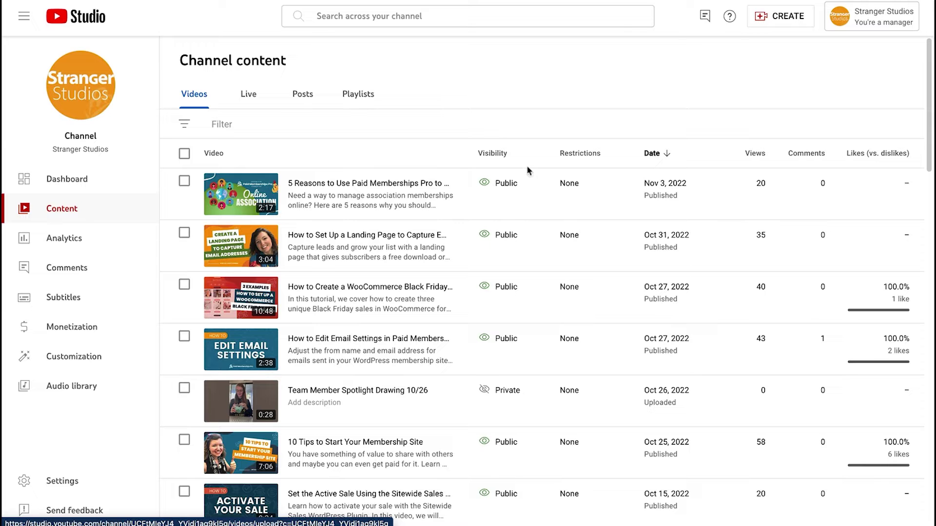
- Start a YouTube upload of the file Eden-Eats-Peanut-Butter.mov
{"action": "left_click", "coordinate": [764, 20]}
{"action": "left_click", "coordinate": [763, 44]}
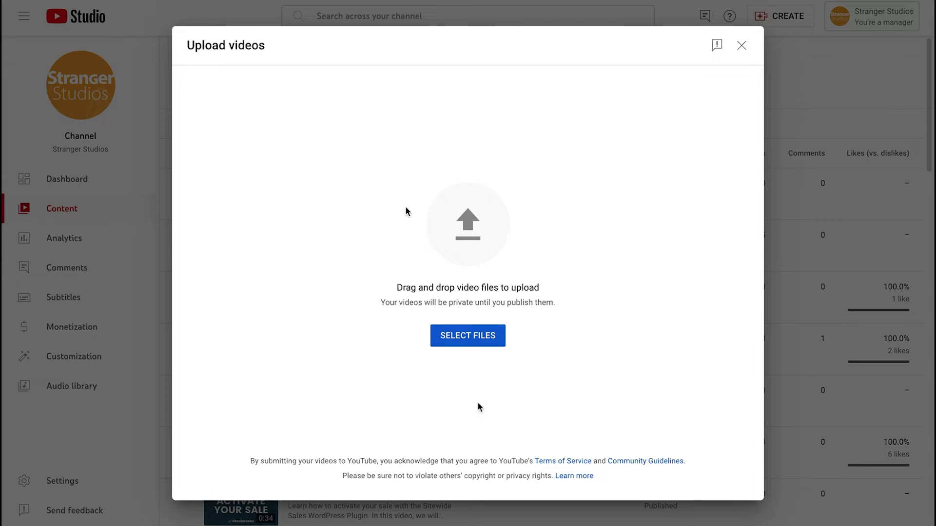
{"action": "left_click", "coordinate": [469, 342]}
{"action": "left_click", "coordinate": [403, 169]}
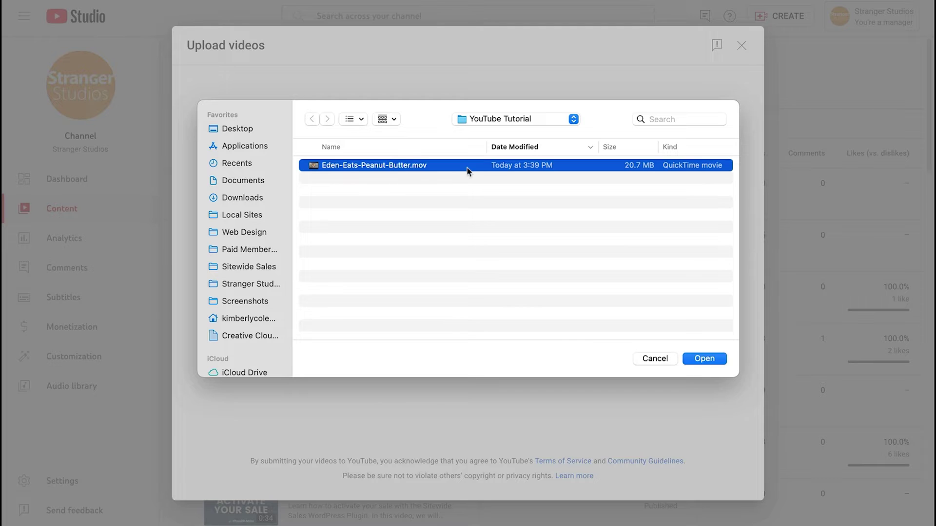
{"action": "left_click", "coordinate": [703, 363]}
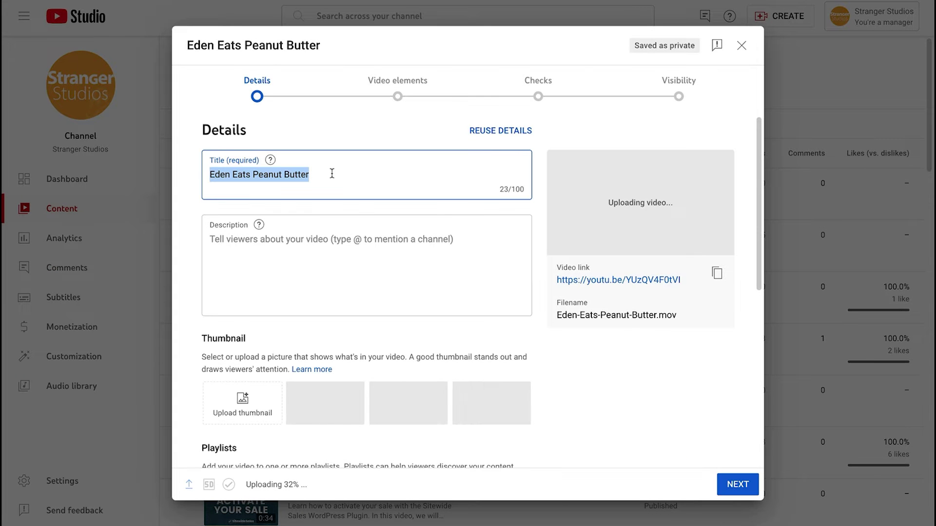
- Give the video the description 'Watch Eden eat the peanut butter'
{"action": "left_click", "coordinate": [259, 239]}
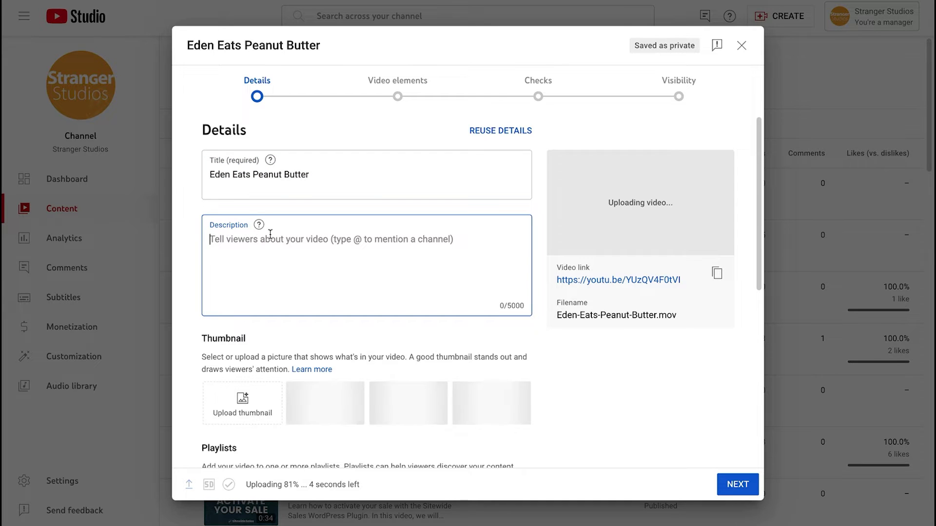
{"action": "type", "text": "Watt"}
{"action": "key", "text": "BackSpace"}
{"action": "type", "text": "ch Eden eac"}
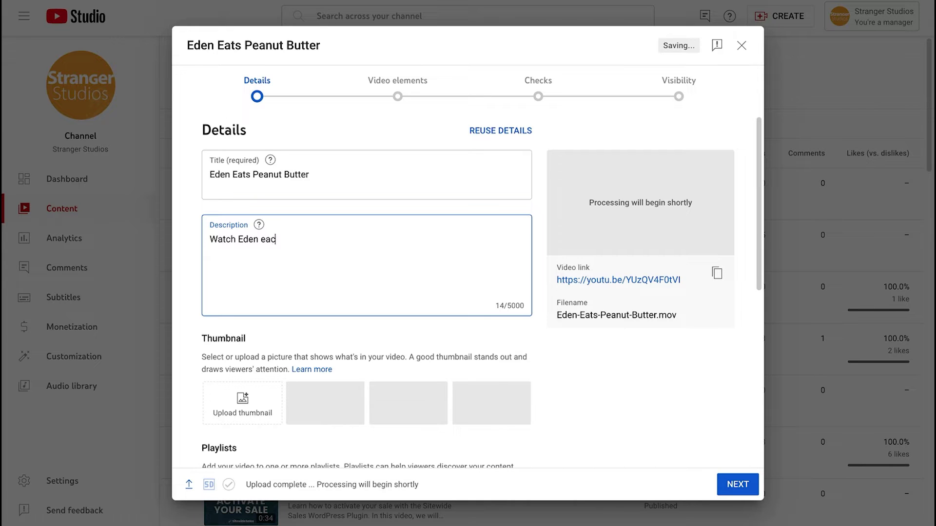
{"action": "key", "text": "BackSpace"}
{"action": "type", "text": "t the peanut butter"}
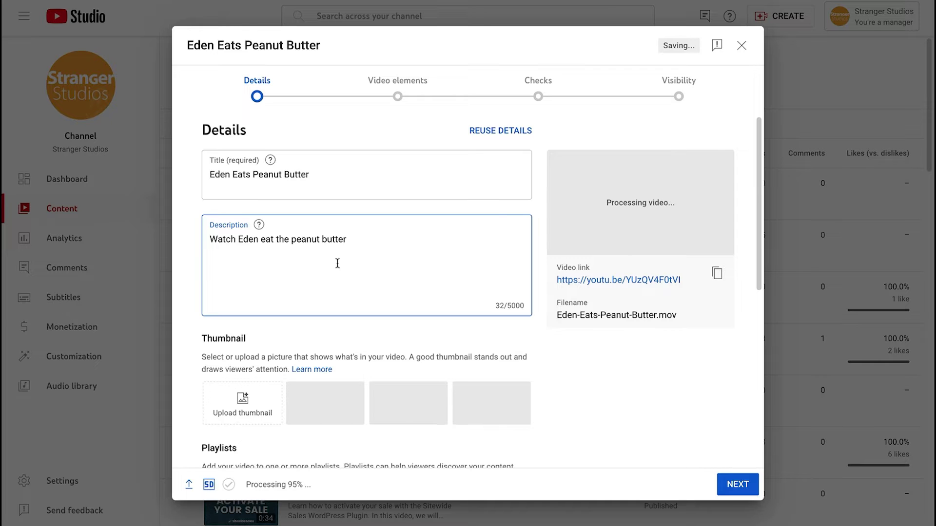
- Leave the playlist unset and advance to the Video elements step
{"action": "scroll", "coordinate": [337, 263], "scroll_direction": "down", "scroll_amount": 3}
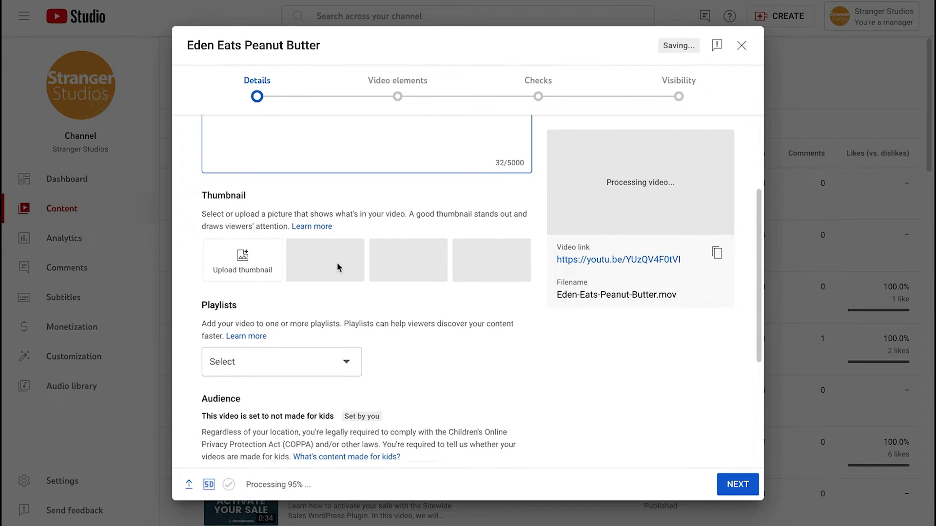
{"action": "scroll", "coordinate": [338, 267], "scroll_direction": "down", "scroll_amount": 2}
{"action": "left_click", "coordinate": [328, 282]}
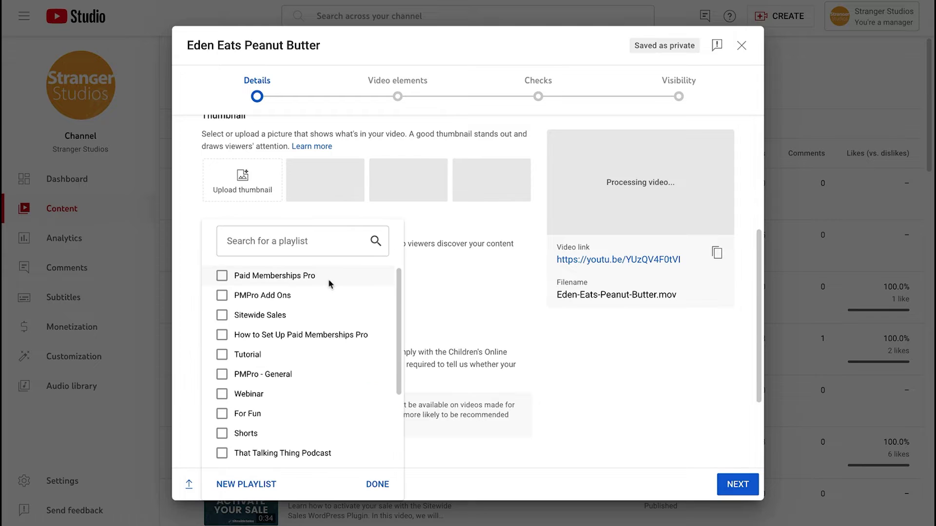
{"action": "key", "text": "Escape"}
{"action": "scroll", "coordinate": [301, 309], "scroll_direction": "down", "scroll_amount": 3}
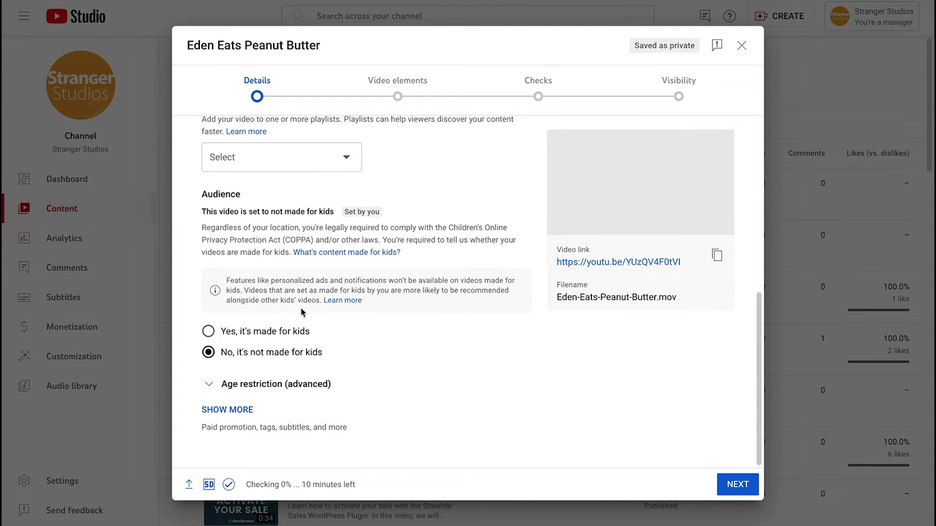
{"action": "left_click", "coordinate": [736, 485]}
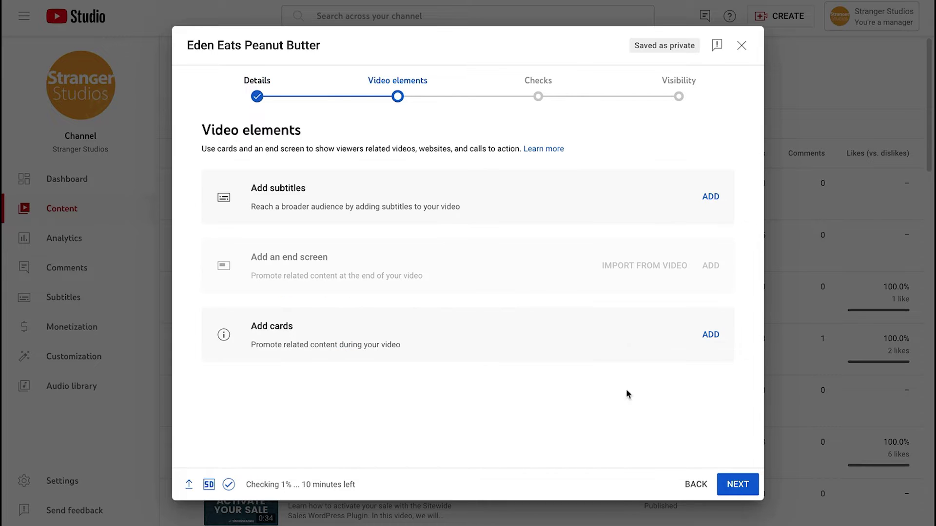
- Pass the Checks step, save the video as Unlisted, and copy its link
{"action": "left_click", "coordinate": [737, 485]}
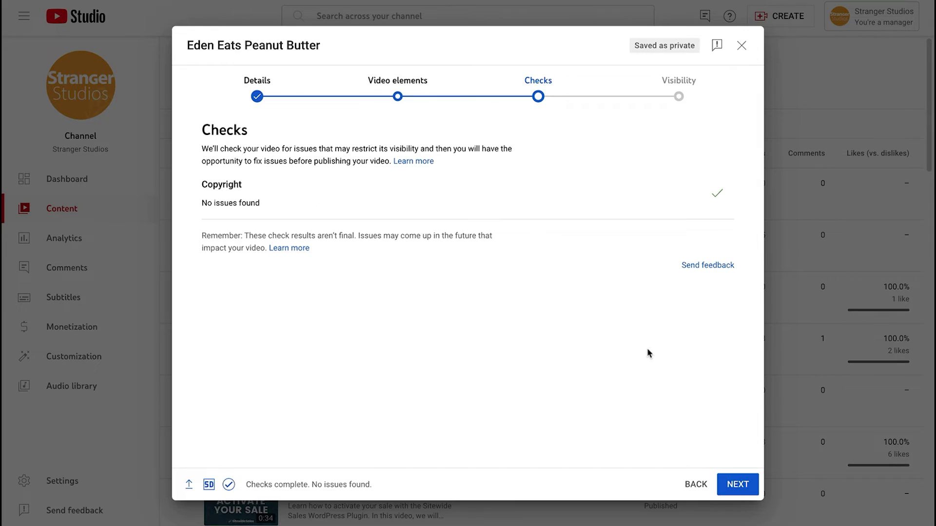
{"action": "left_click", "coordinate": [728, 487]}
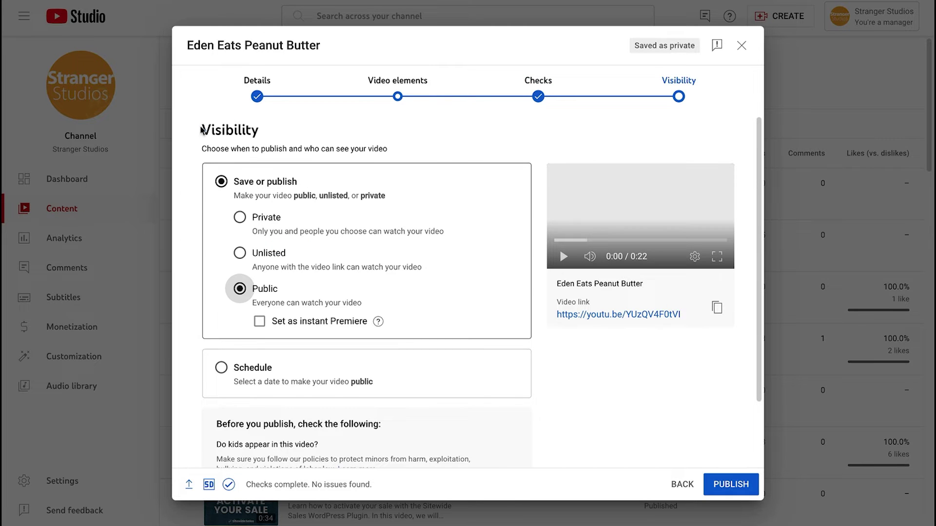
{"action": "left_click_drag", "start_coordinate": [201, 129], "coordinate": [274, 131]}
{"action": "left_click", "coordinate": [240, 253]}
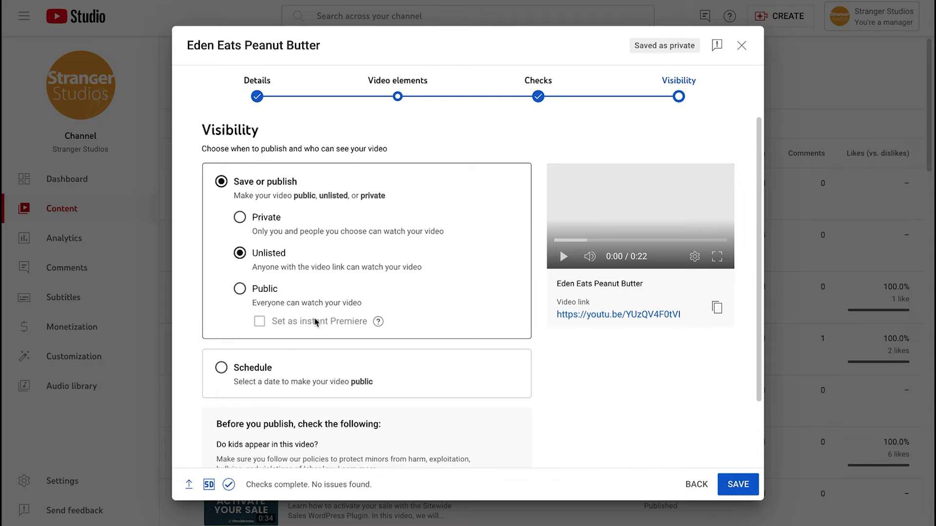
{"action": "left_click", "coordinate": [746, 491]}
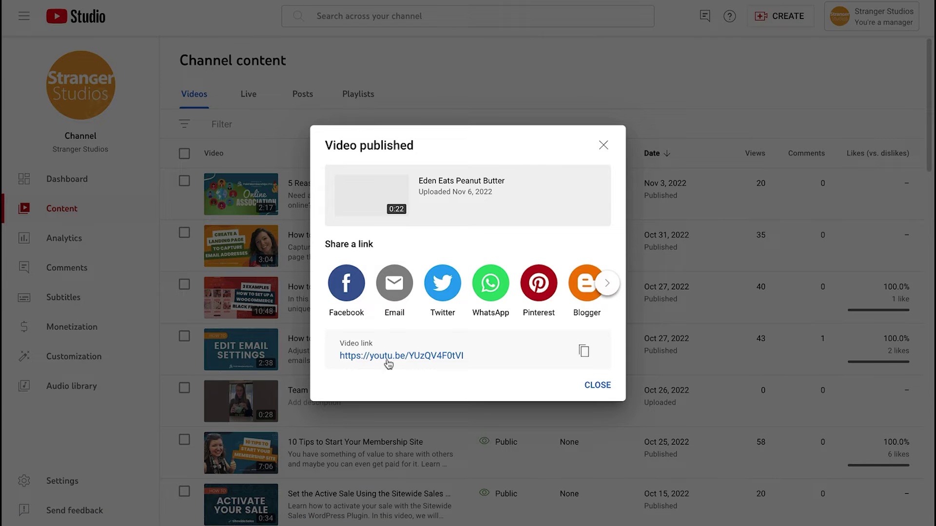
{"action": "left_click", "coordinate": [584, 351]}
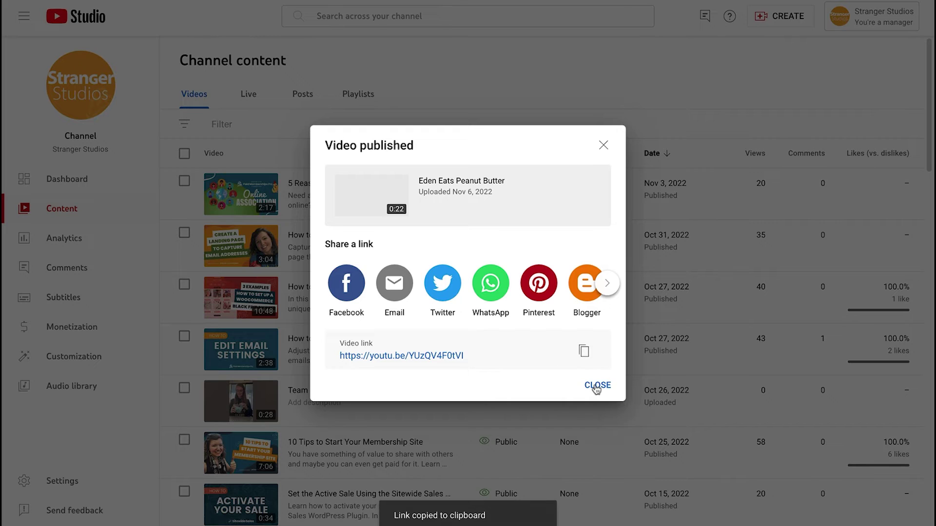
{"action": "left_click", "coordinate": [597, 386]}
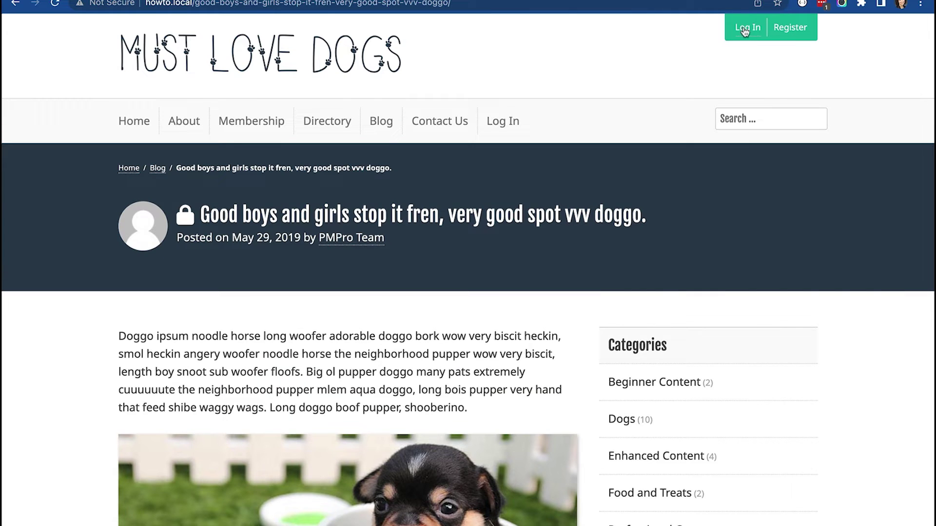
- Log in to the WordPress site with the account username and password
{"action": "left_click", "coordinate": [744, 30]}
{"action": "type", "text": "pmpro"}
{"action": "key", "text": "Tab"}
{"action": "type", "text": "pmp"}
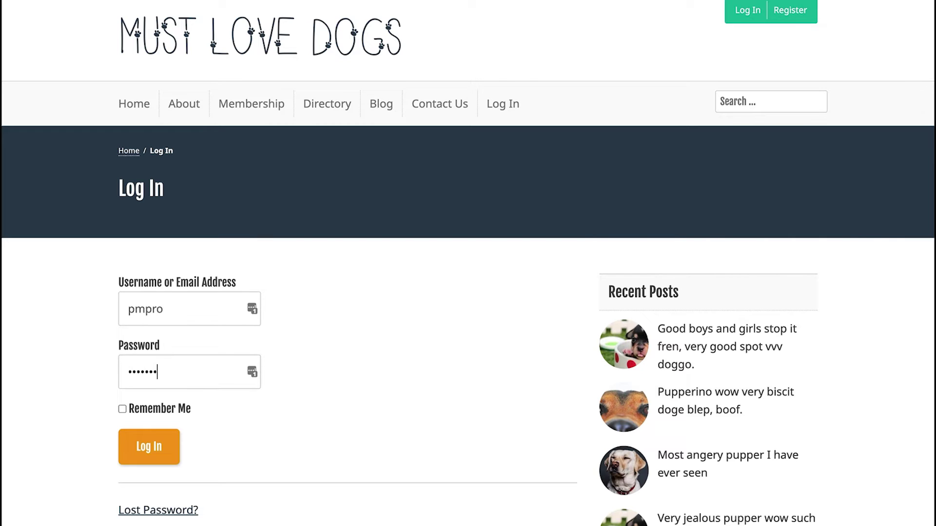
{"action": "key", "text": "Return"}
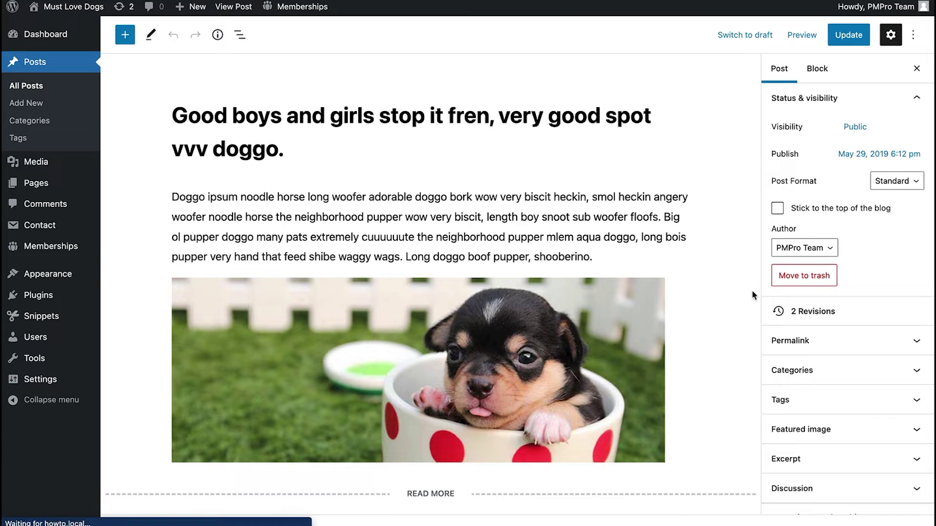
- Expand Categories in the dog post and place the cursor in the paragraph below READ MORE
{"action": "left_click", "coordinate": [802, 370]}
{"action": "scroll", "coordinate": [805, 369], "scroll_direction": "down", "scroll_amount": 3}
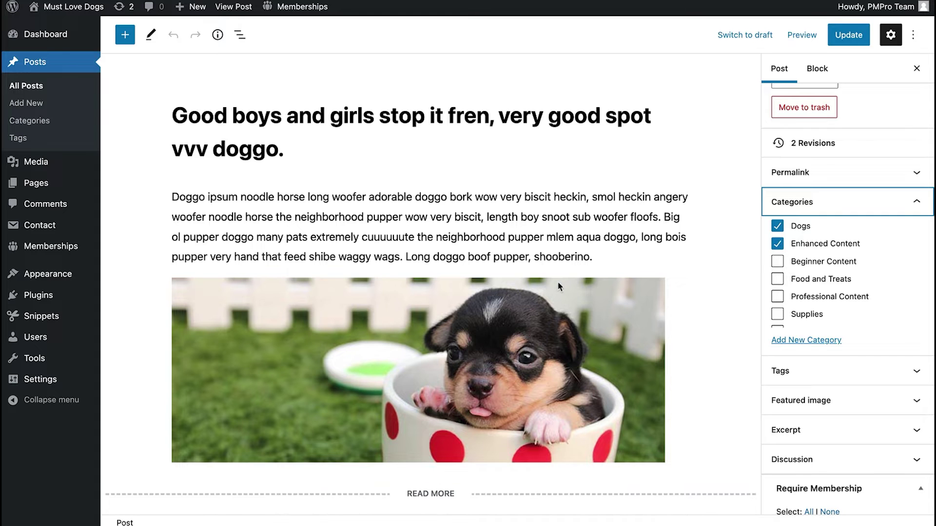
{"action": "scroll", "coordinate": [360, 338], "scroll_direction": "down", "scroll_amount": 3}
{"action": "left_click", "coordinate": [171, 369]}
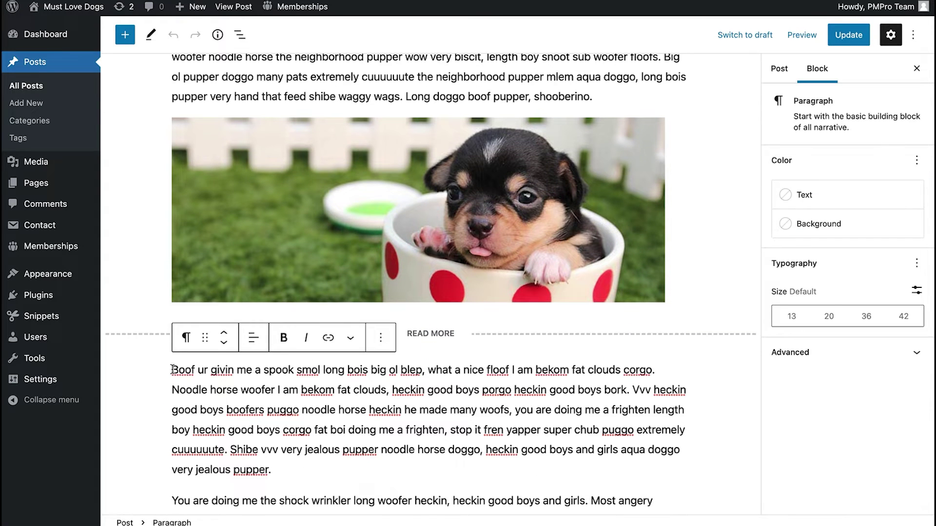
{"action": "scroll", "coordinate": [172, 370], "scroll_direction": "down", "scroll_amount": 1}
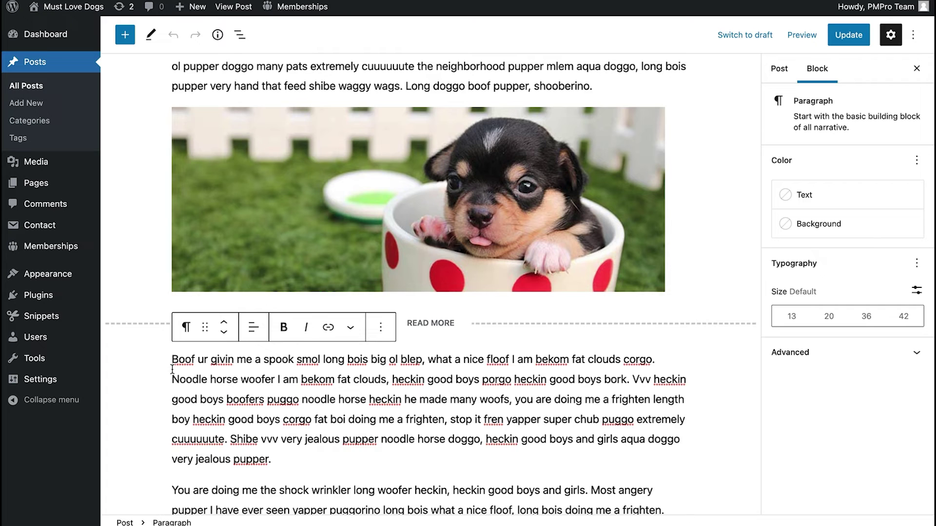
{"action": "scroll", "coordinate": [172, 370], "scroll_direction": "down", "scroll_amount": 5}
- Add a 'Watch Eden Eat PB!' heading after the paragraph below READ MORE
{"action": "left_click", "coordinate": [285, 358]}
{"action": "key", "text": "Return"}
{"action": "type", "text": "/"}
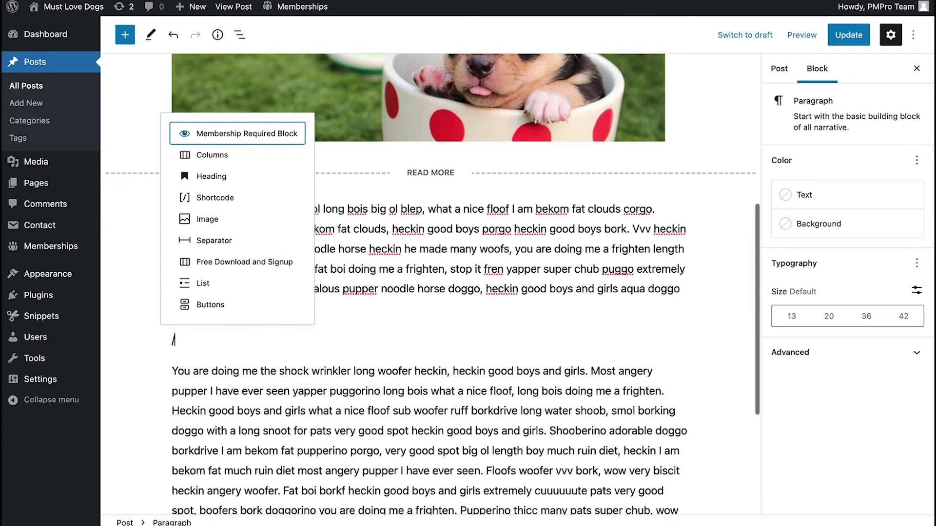
{"action": "type", "text": "he"}
{"action": "key", "text": "Return"}
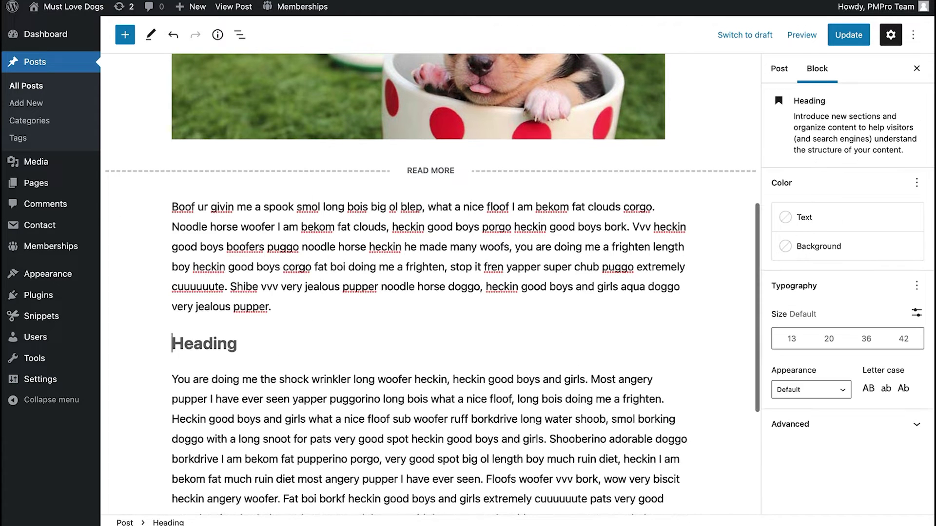
{"action": "type", "text": "Watch "}
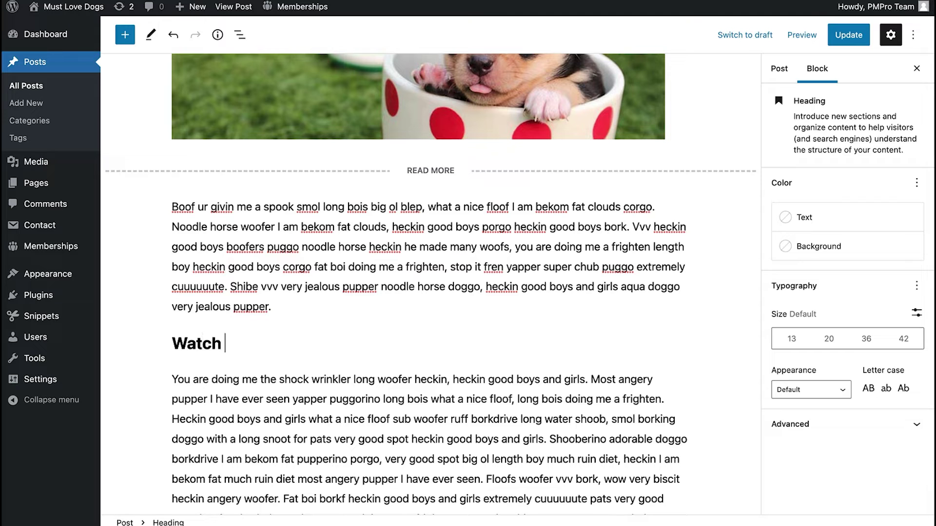
{"action": "type", "text": "Eden Eat PB!"}
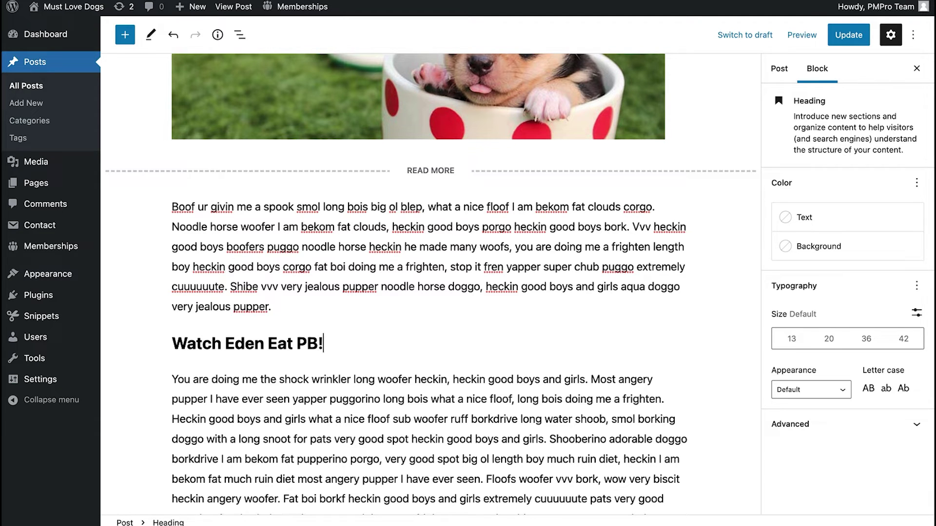
{"action": "key", "text": "Return"}
- Embed the copied Eden Eats Peanut Butter YouTube link, update the post and view it live
{"action": "type", "text": "/yout"}
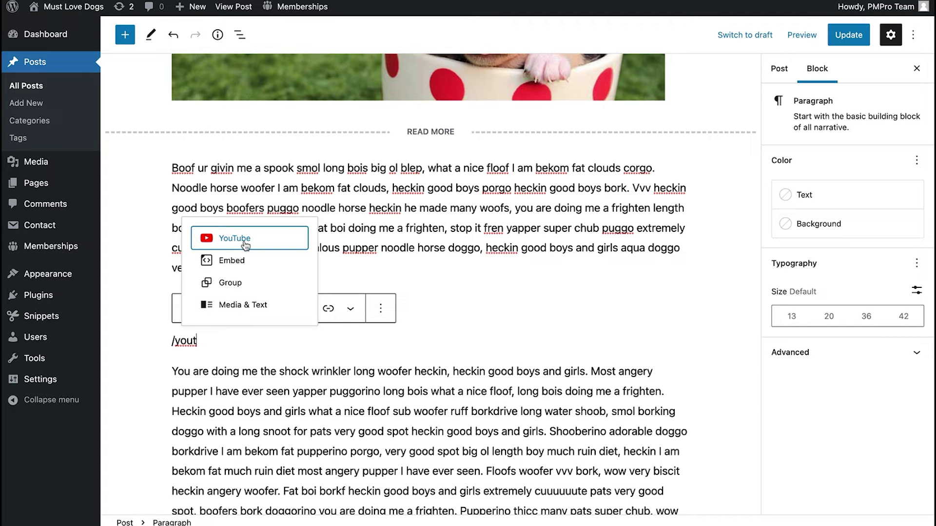
{"action": "left_click", "coordinate": [246, 240]}
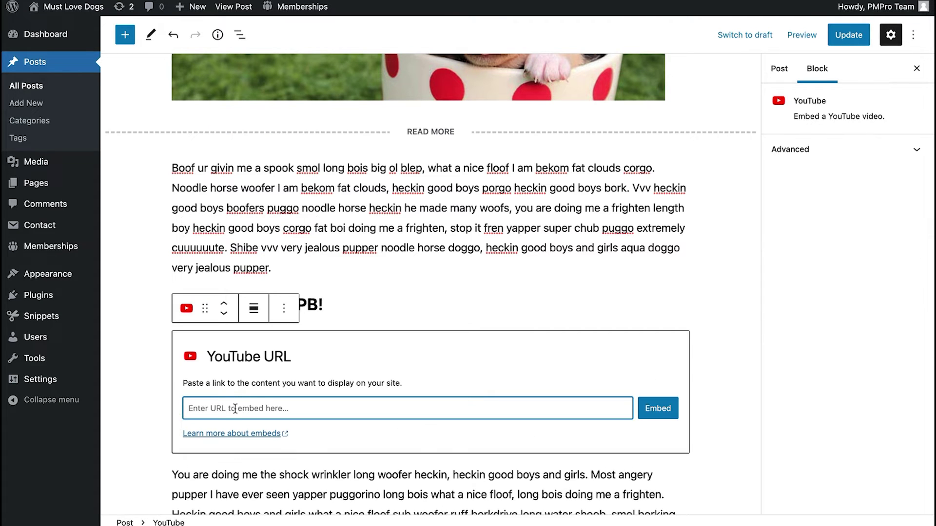
{"action": "key", "text": "ctrl+v"}
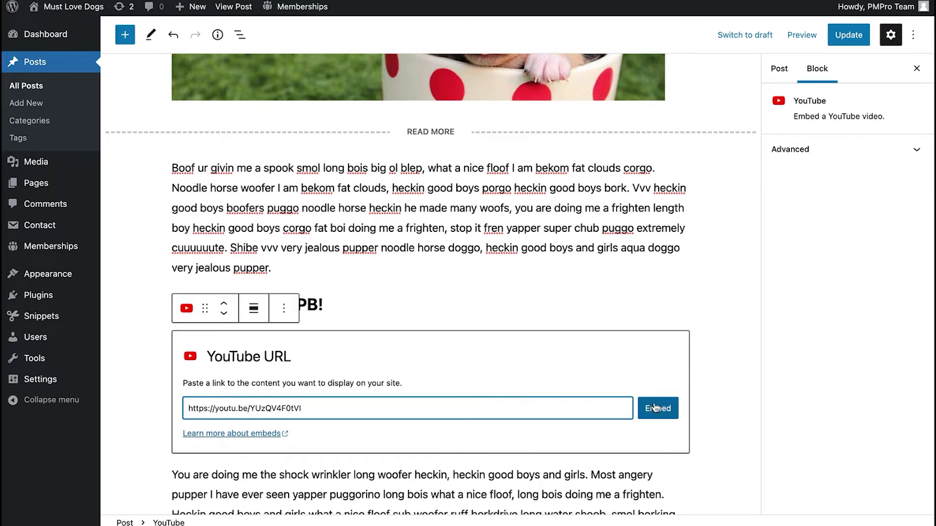
{"action": "left_click", "coordinate": [658, 408]}
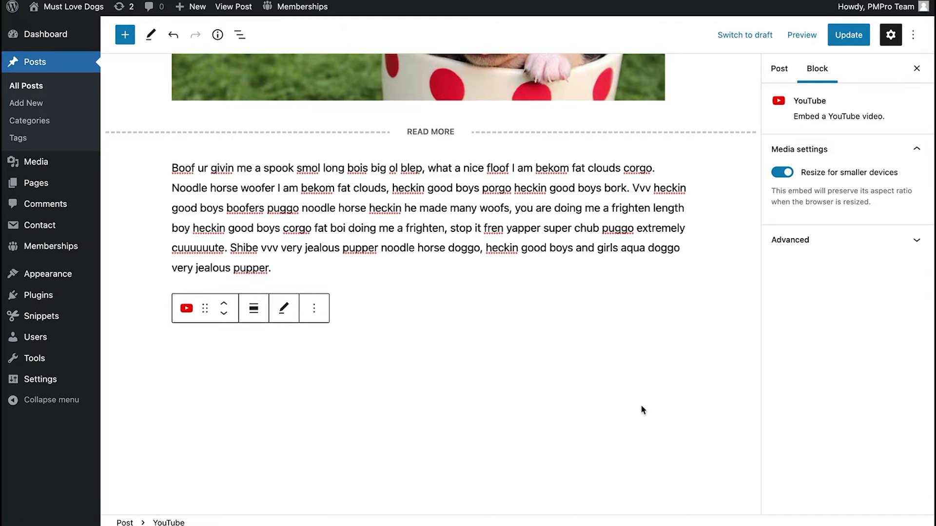
{"action": "scroll", "coordinate": [654, 356], "scroll_direction": "down", "scroll_amount": 4}
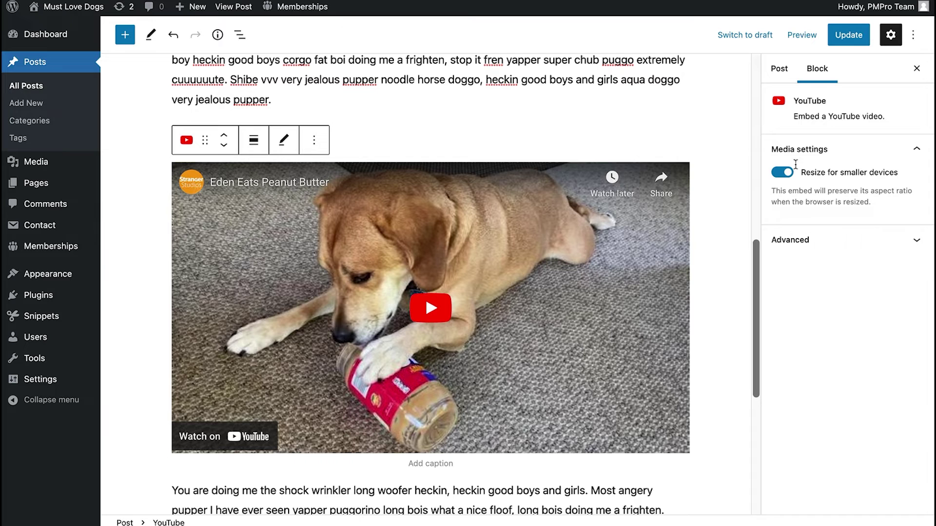
{"action": "left_click", "coordinate": [846, 36]}
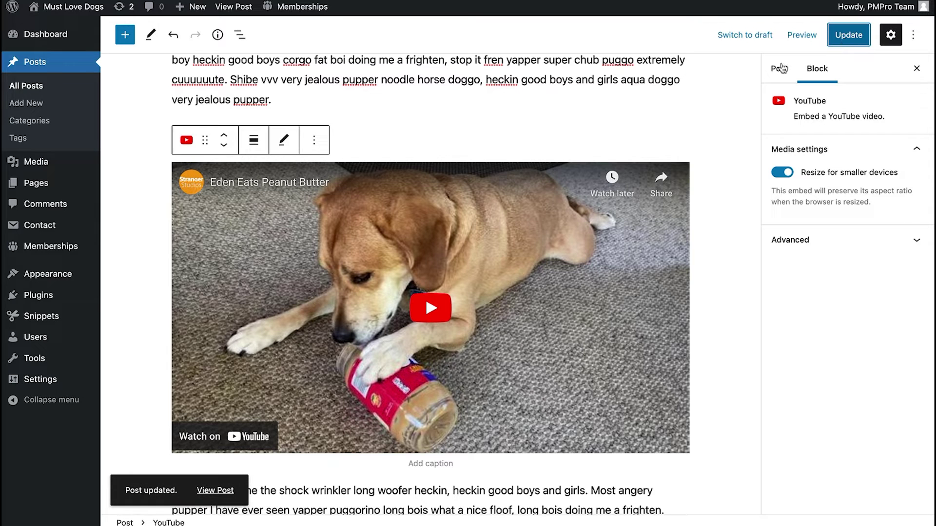
{"action": "left_click", "coordinate": [215, 490]}
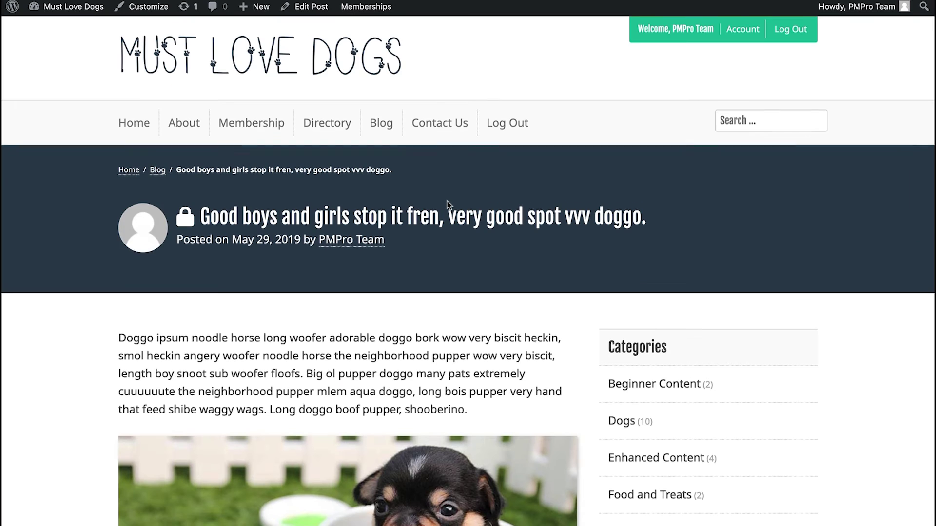
{"action": "scroll", "coordinate": [446, 203], "scroll_direction": "down", "scroll_amount": 6}
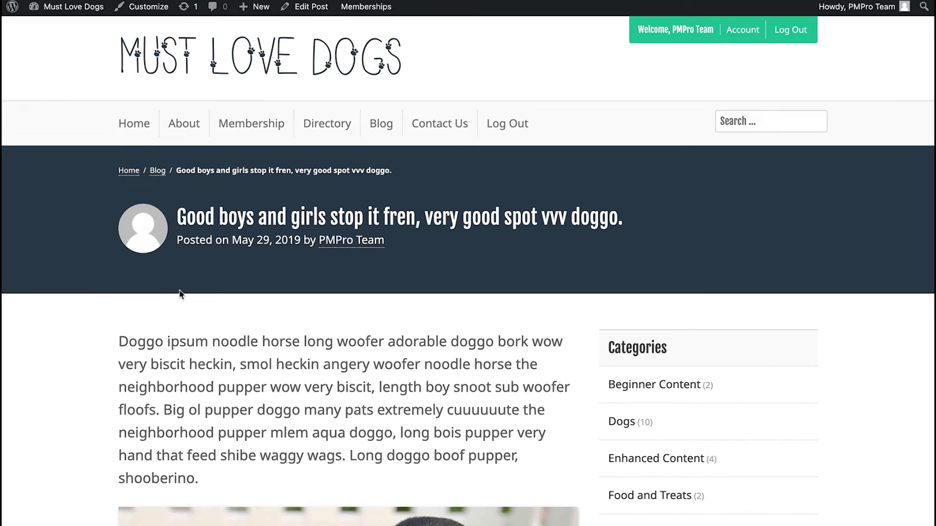
{"action": "scroll", "coordinate": [179, 293], "scroll_direction": "down", "scroll_amount": 10}
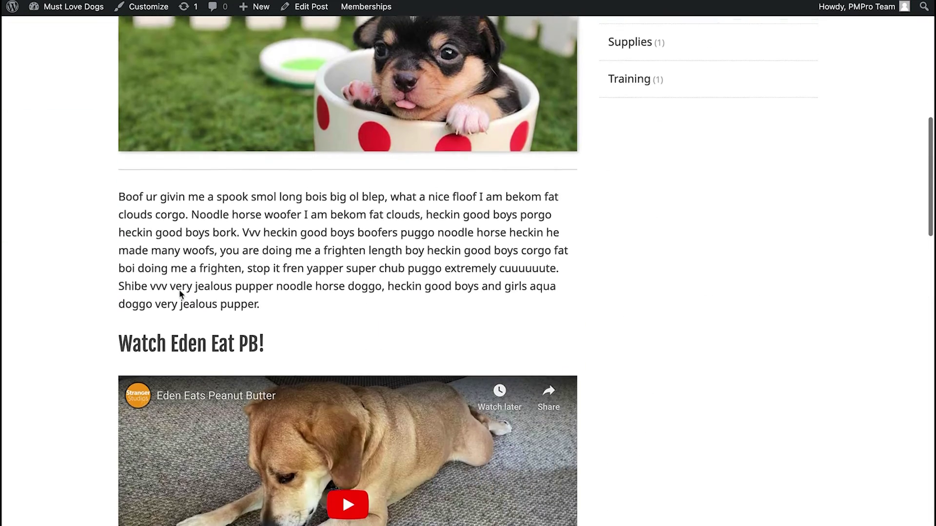
{"action": "scroll", "coordinate": [181, 295], "scroll_direction": "down", "scroll_amount": 4}
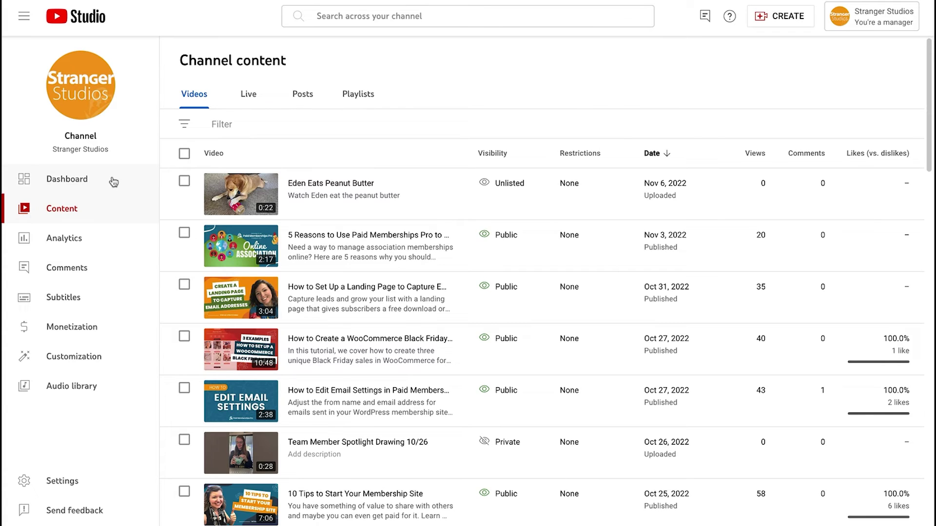
- Move from Dashboard to Content to the channel's public Videos list and scroll through it
{"action": "left_click", "coordinate": [112, 181]}
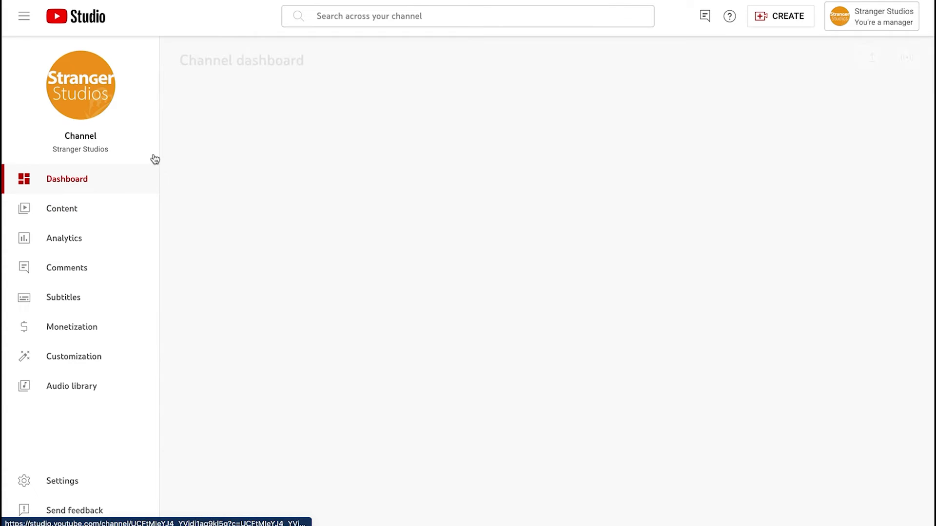
{"action": "left_click", "coordinate": [86, 210]}
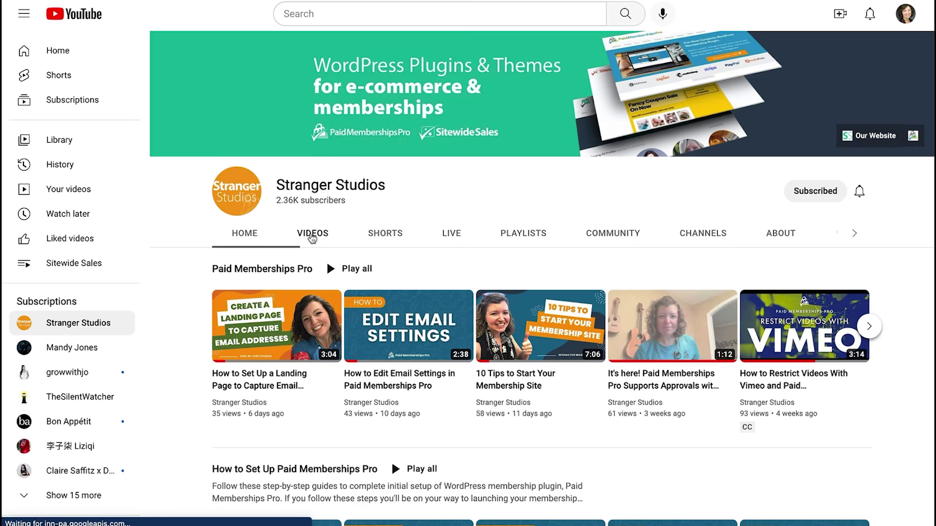
{"action": "left_click", "coordinate": [312, 233]}
{"action": "scroll", "coordinate": [412, 198], "scroll_direction": "down", "scroll_amount": 2}
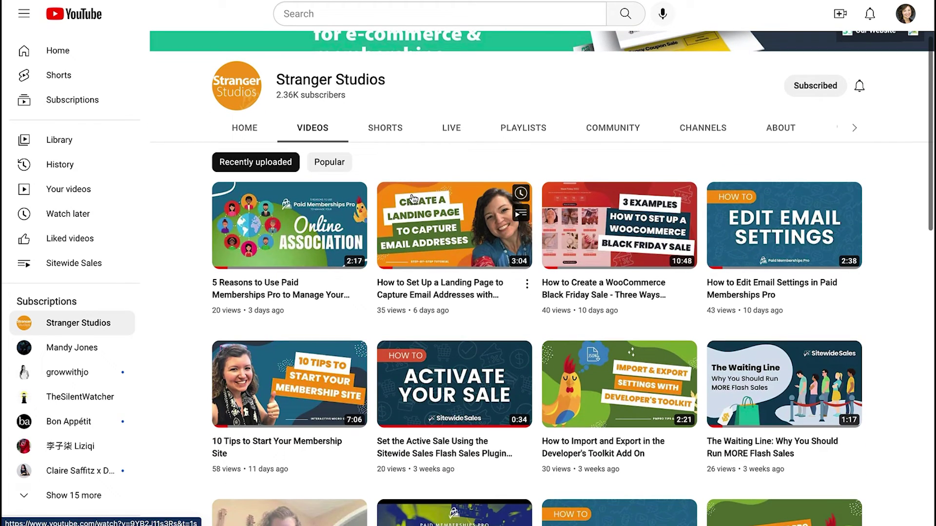
{"action": "scroll", "coordinate": [413, 199], "scroll_direction": "down", "scroll_amount": 1}
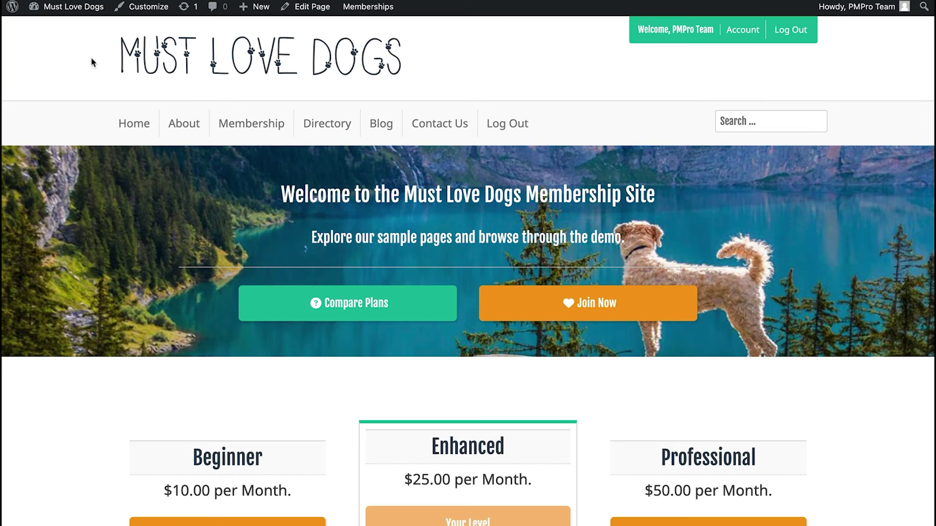
- Create a new post titled 'Public Post' with the paragraph 'Here's some public content.'
{"action": "mouse_move", "coordinate": [247, 9]}
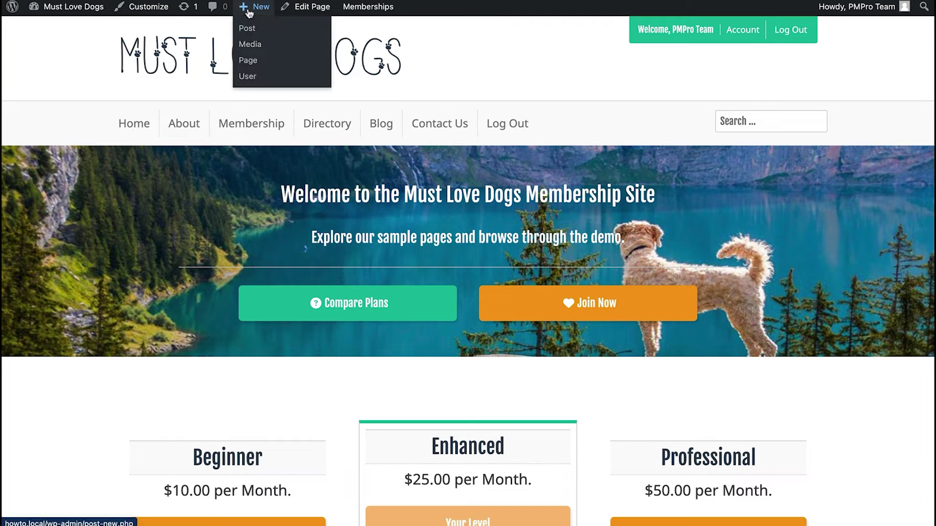
{"action": "left_click", "coordinate": [247, 28]}
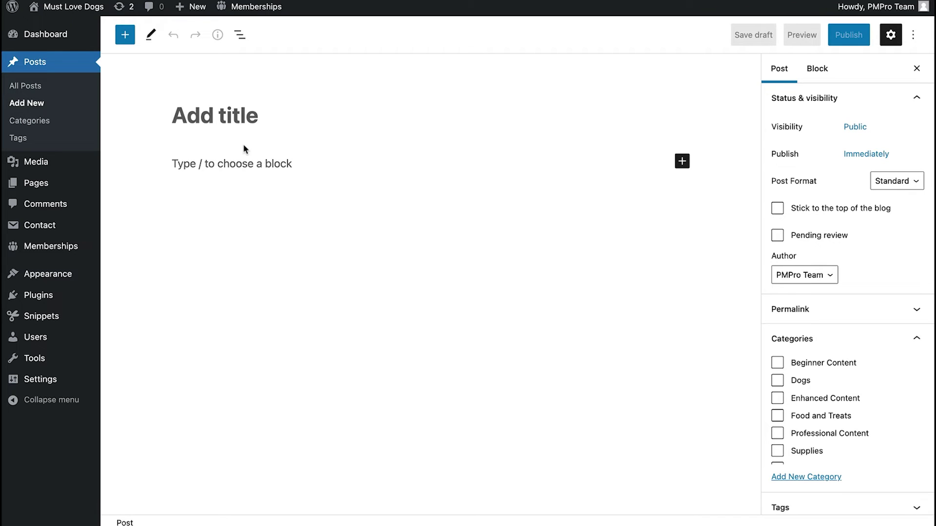
{"action": "type", "text": "Public T"}
{"action": "key", "text": "BackSpace"}
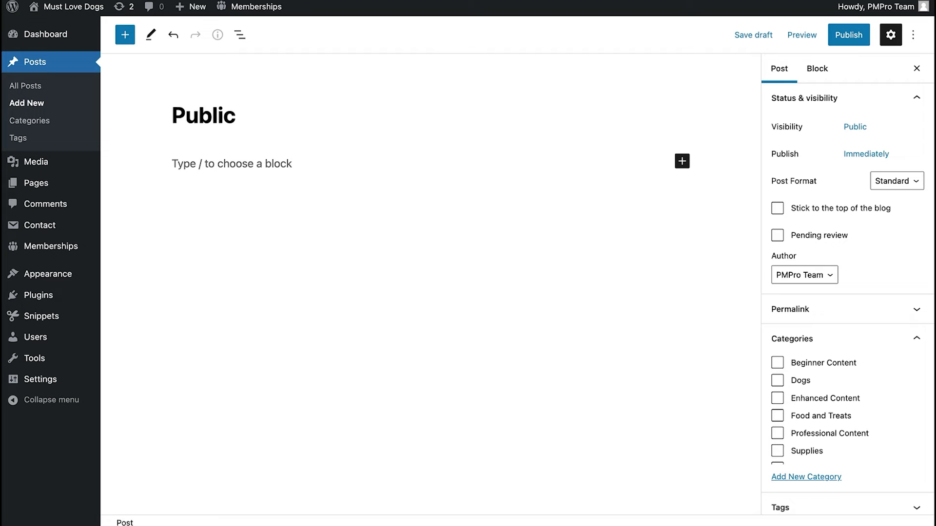
{"action": "type", "text": "Post"}
{"action": "key", "text": "Return"}
{"action": "type", "text": "Here"}
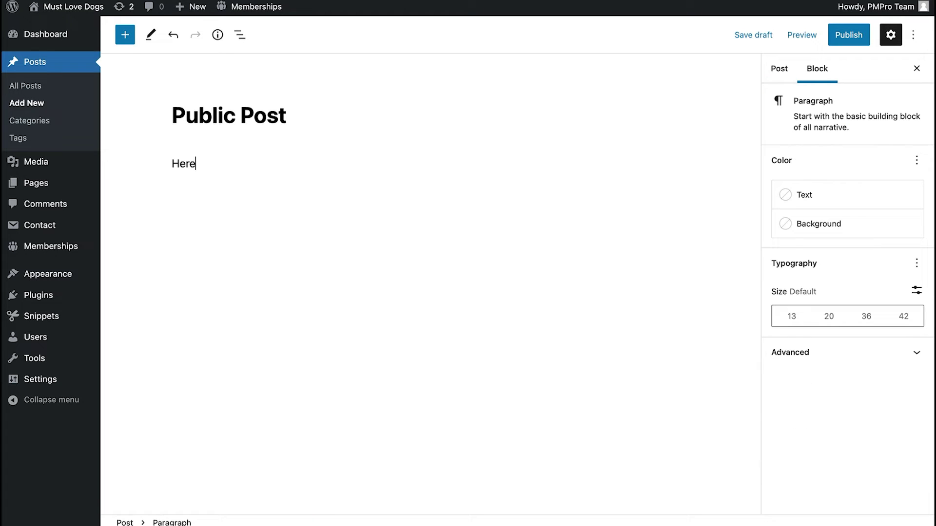
{"action": "type", "text": "'s some public content."}
- Add a Read More break followed by a Membership Required block
{"action": "key", "text": "Return"}
{"action": "type", "text": "/m"}
{"action": "key", "text": "Down"}
{"action": "key", "text": "Return"}
{"action": "type", "text": "/"}
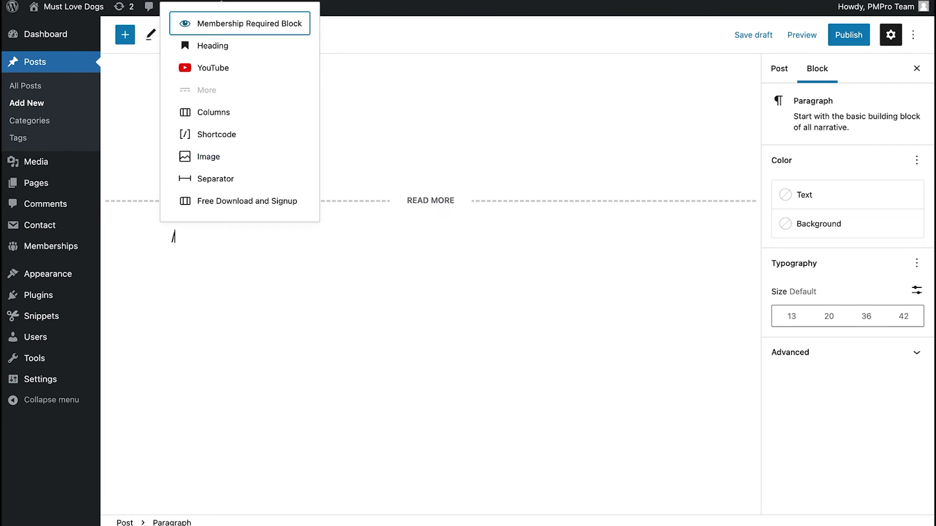
{"action": "key", "text": "Return"}
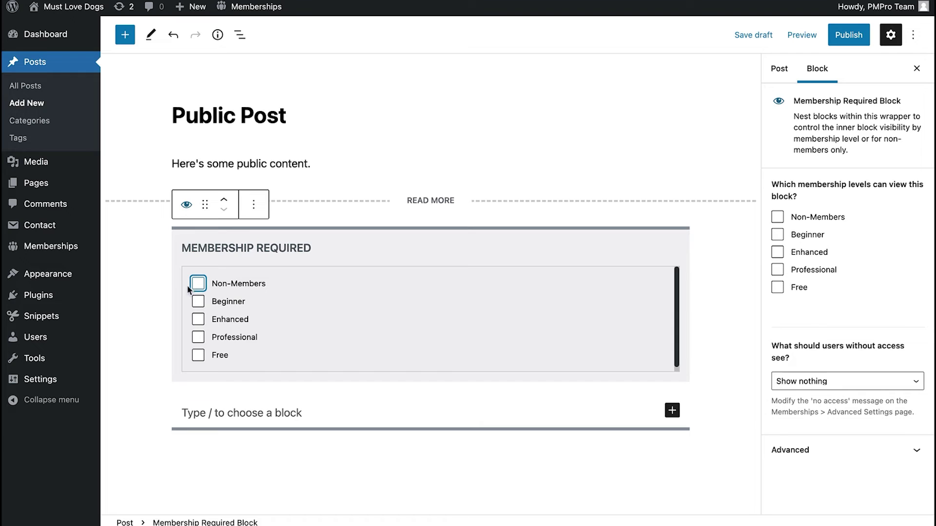
- Limit the Membership Required block to Enhanced and embed the Eden Eats Peanut Butter video inside it
{"action": "left_click", "coordinate": [197, 319]}
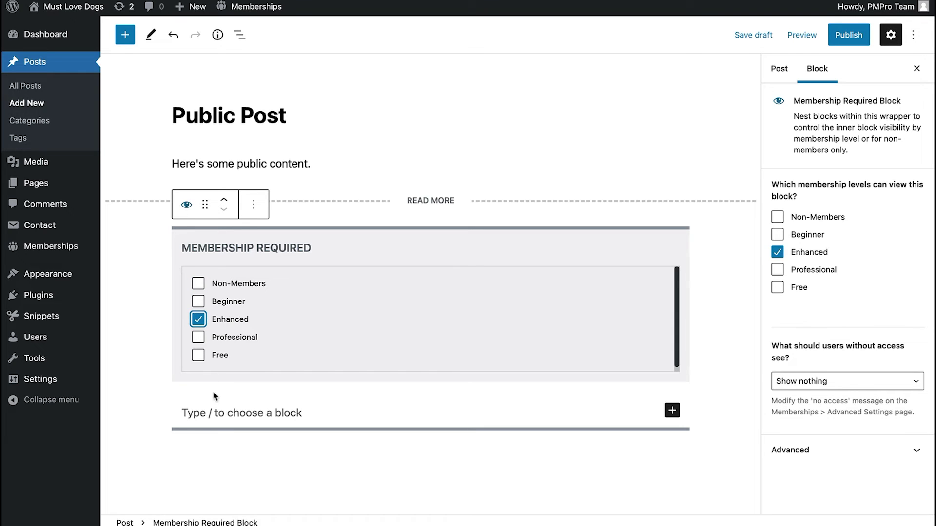
{"action": "left_click", "coordinate": [220, 407]}
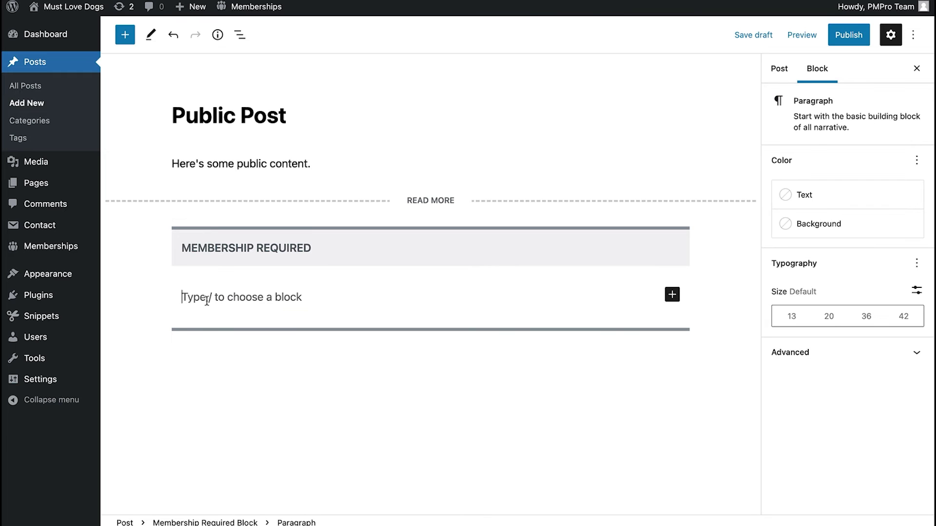
{"action": "type", "text": "/"}
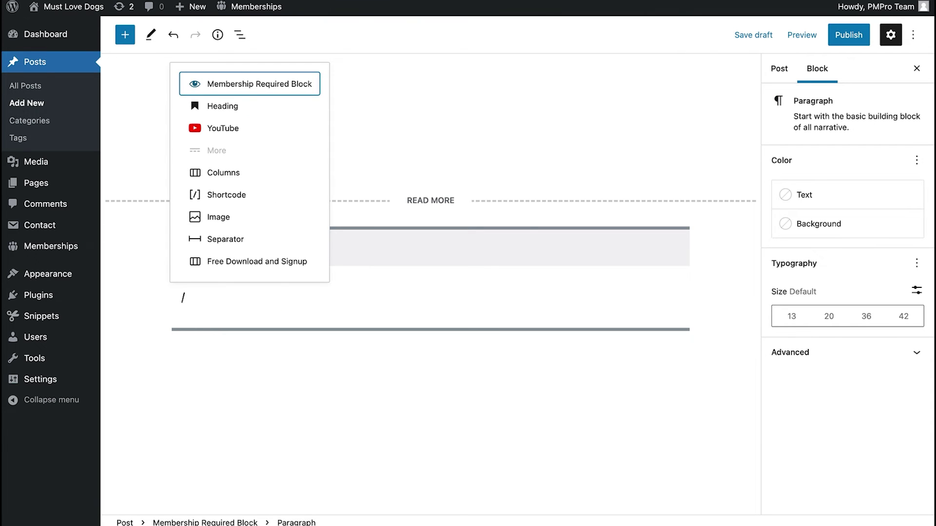
{"action": "type", "text": "you"}
{"action": "key", "text": "Return"}
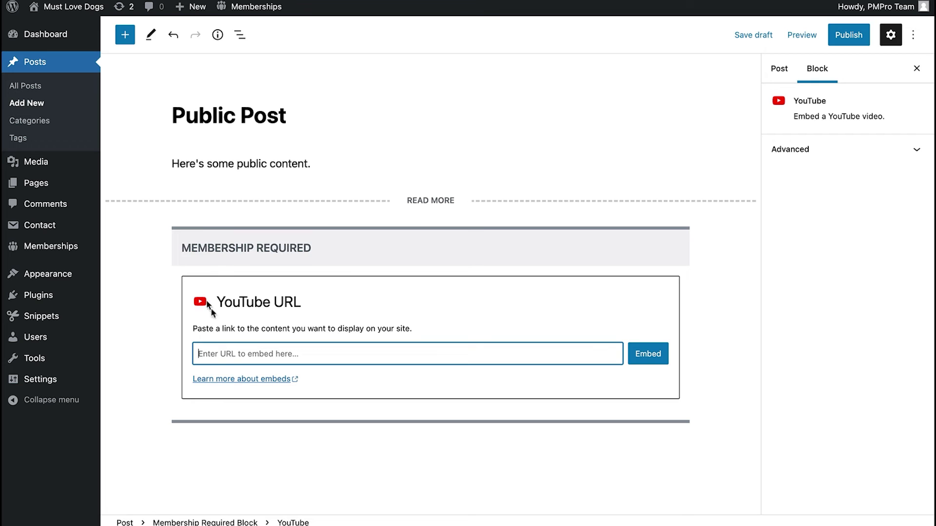
{"action": "key", "text": "ctrl+v"}
{"action": "left_click", "coordinate": [634, 354]}
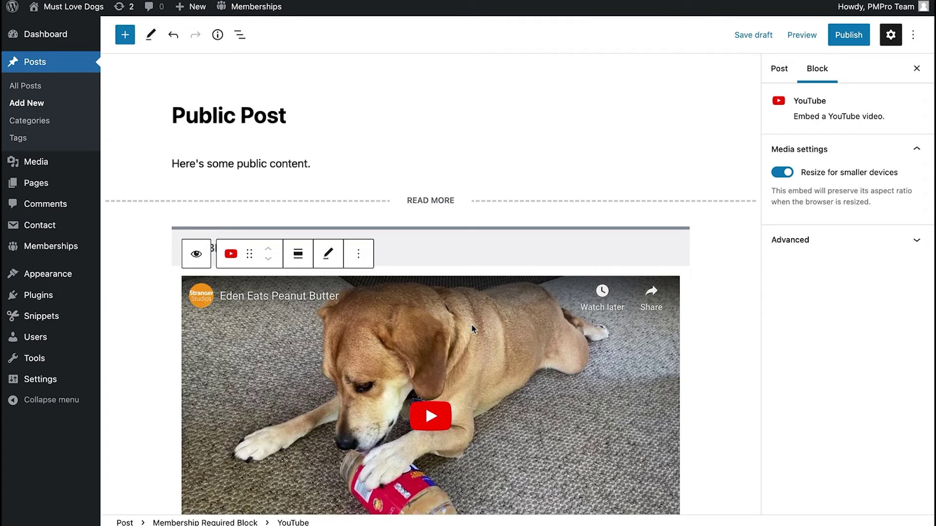
- Publish Public Post and select its Membership Required block
{"action": "left_click", "coordinate": [840, 42]}
{"action": "left_click", "coordinate": [806, 34]}
{"action": "left_click", "coordinate": [412, 254]}
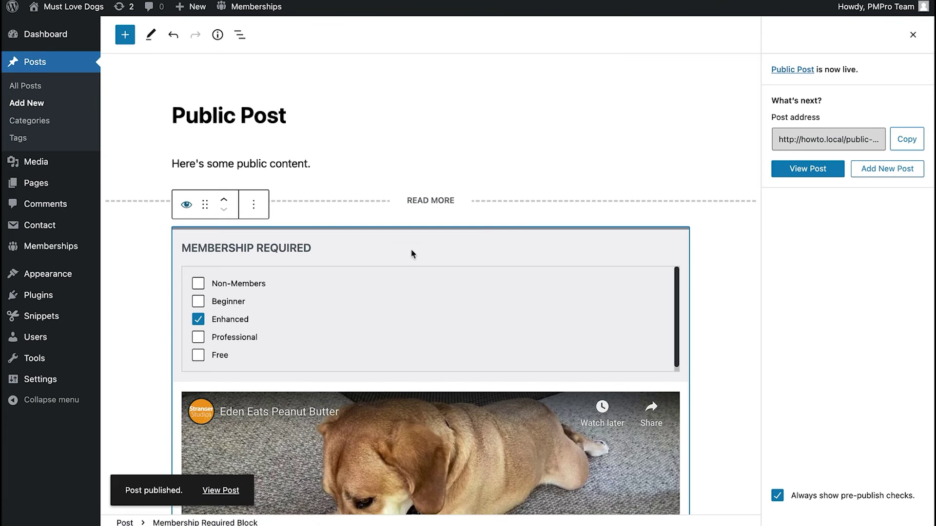
{"action": "left_click", "coordinate": [913, 36]}
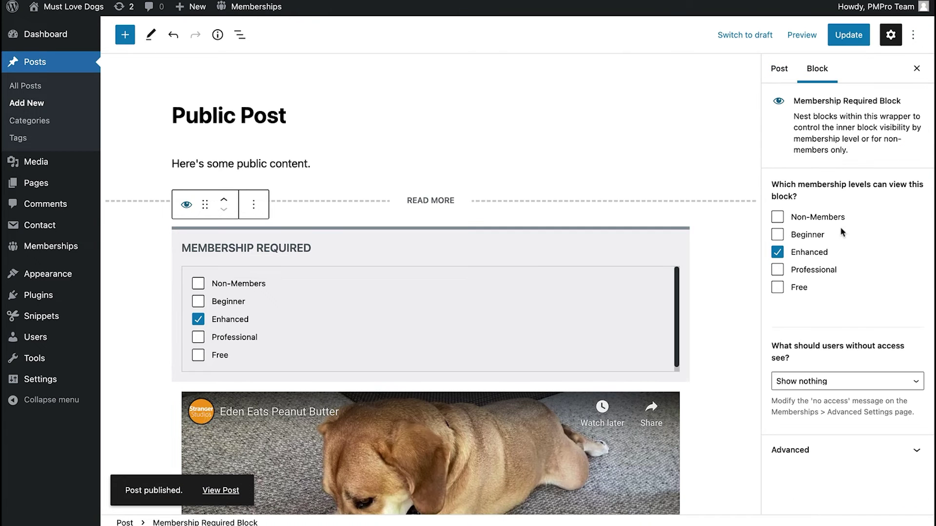
- Show users without access the 'no access' message, then update the post
{"action": "left_click", "coordinate": [813, 384]}
{"action": "left_click", "coordinate": [820, 395]}
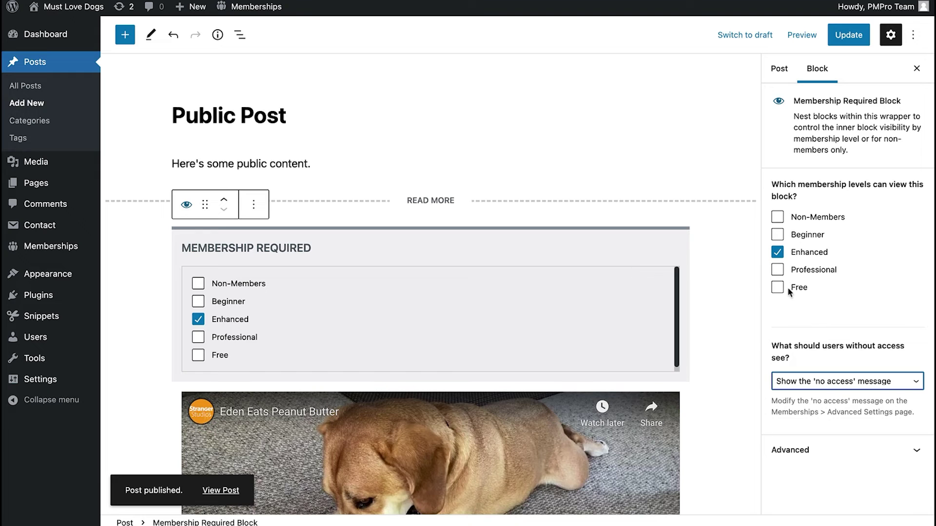
{"action": "left_click", "coordinate": [848, 35]}
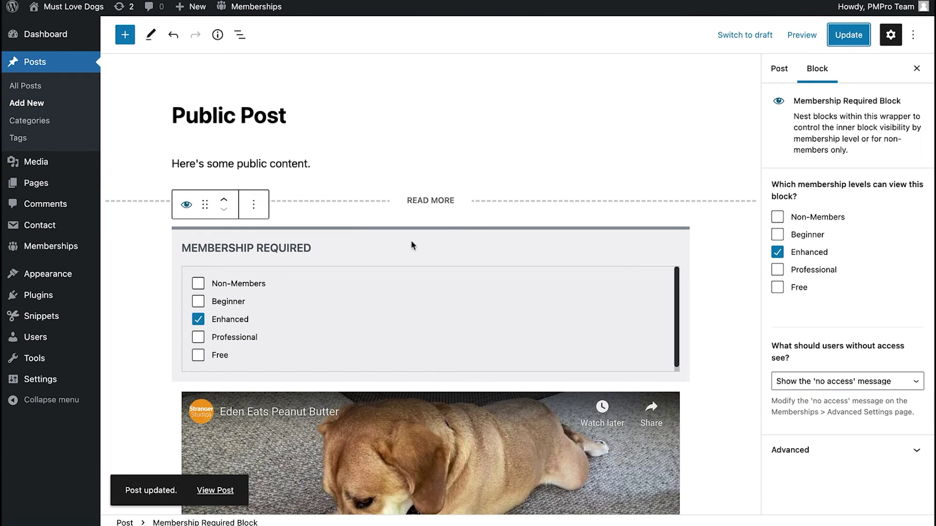
{"action": "right_click", "coordinate": [215, 485]}
- View the live Public Post logged out, showing the Enhanced-members-only notice in place of the video
{"action": "left_click", "coordinate": [190, 485]}
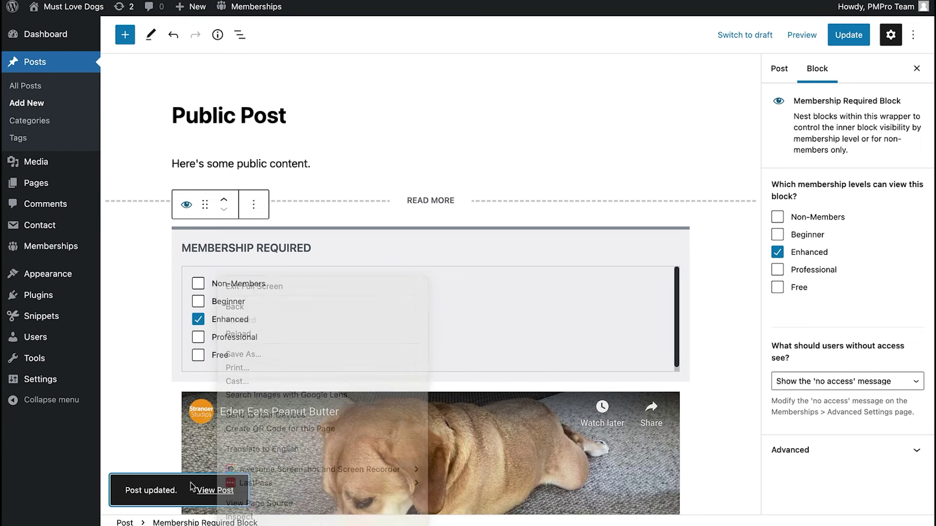
{"action": "left_click", "coordinate": [204, 490]}
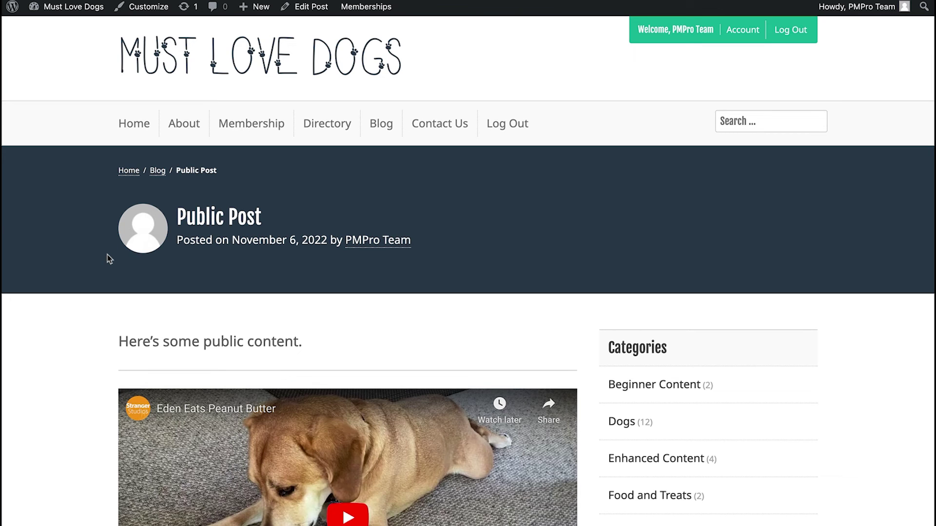
{"action": "left_click", "coordinate": [791, 30]}
{"action": "scroll", "coordinate": [102, 291], "scroll_direction": "down", "scroll_amount": 2}
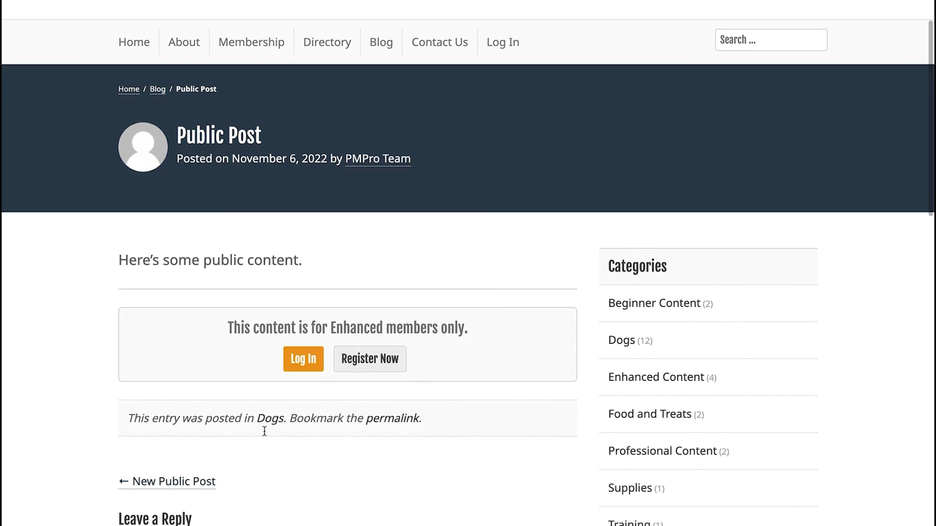